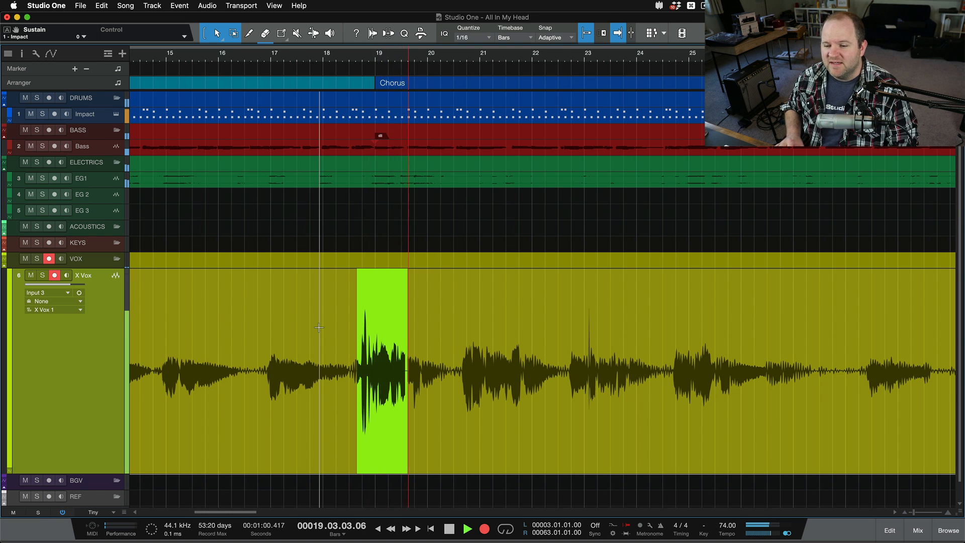
# Punch out of the recording on the X Vox track just before bar 20 and stop playback
pyautogui.press('KP_Multiply')
pyautogui.press('space')
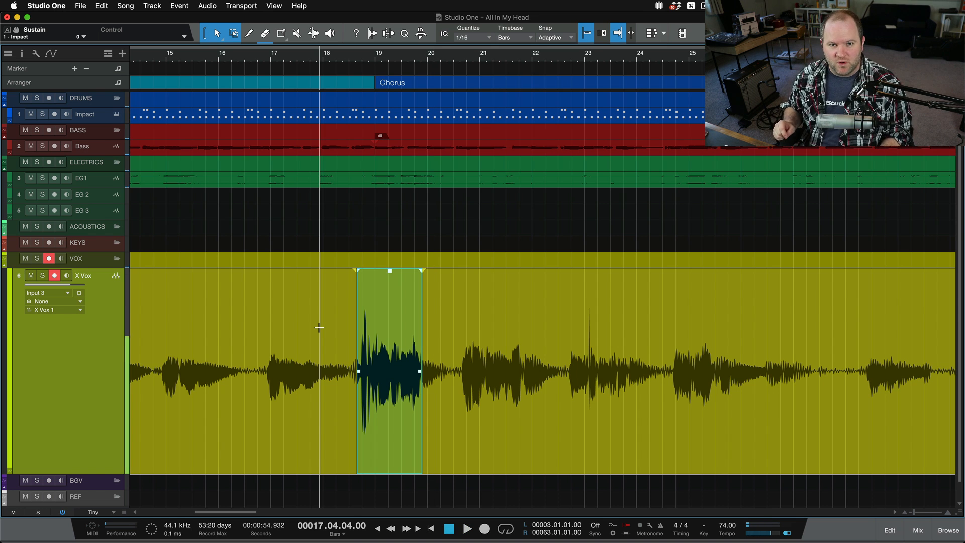
# Look up the keyboard shortcut for Record by searching the preferences for "record", and close them without changes
pyautogui.press('super+comma')
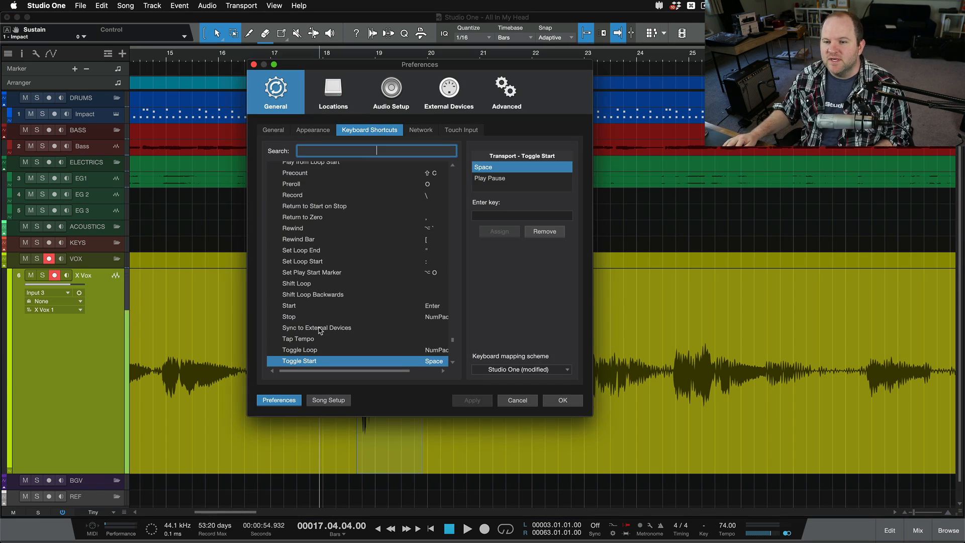
pyautogui.write('record')
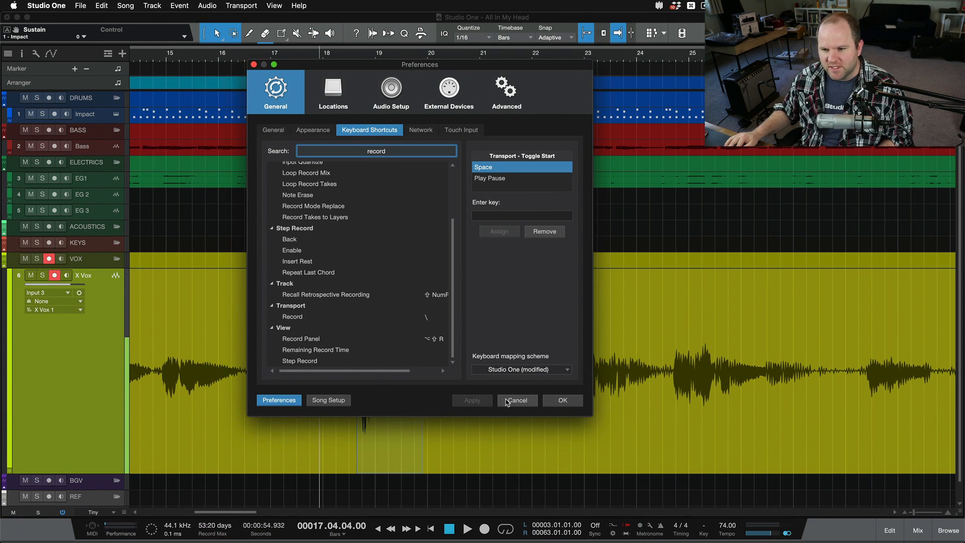
pyautogui.click(516, 400)
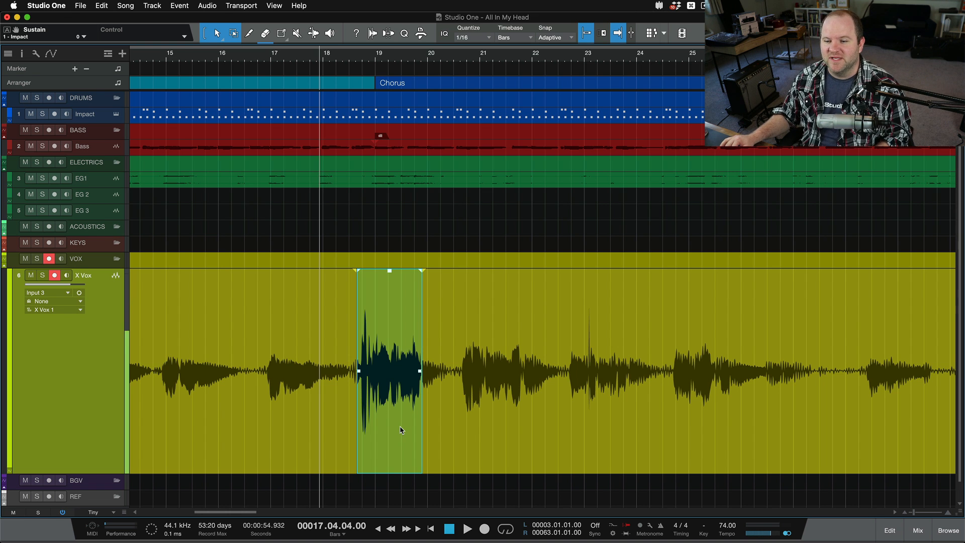
# Remove the punched-in take from the X Vox track and place the playback cursor at 18.03.02
pyautogui.press('Delete')
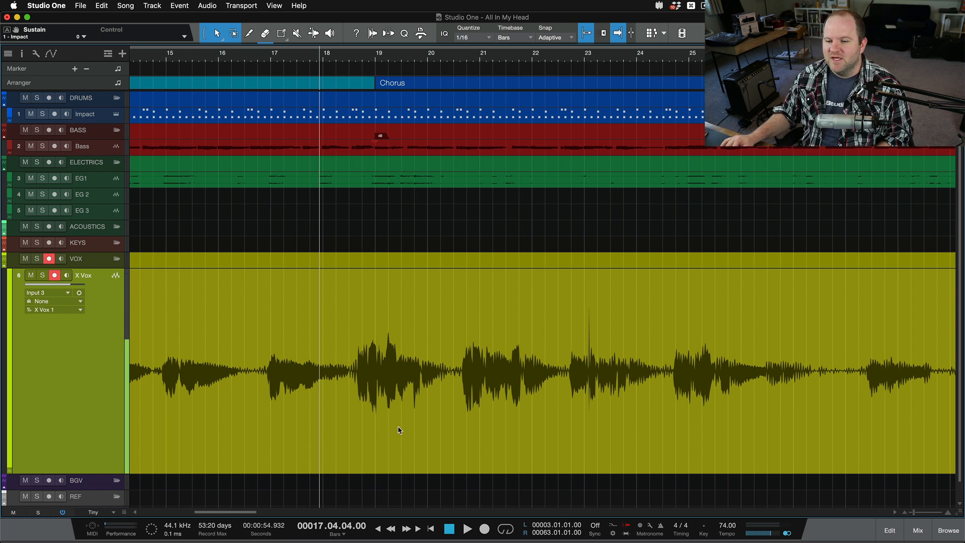
pyautogui.click(351, 322)
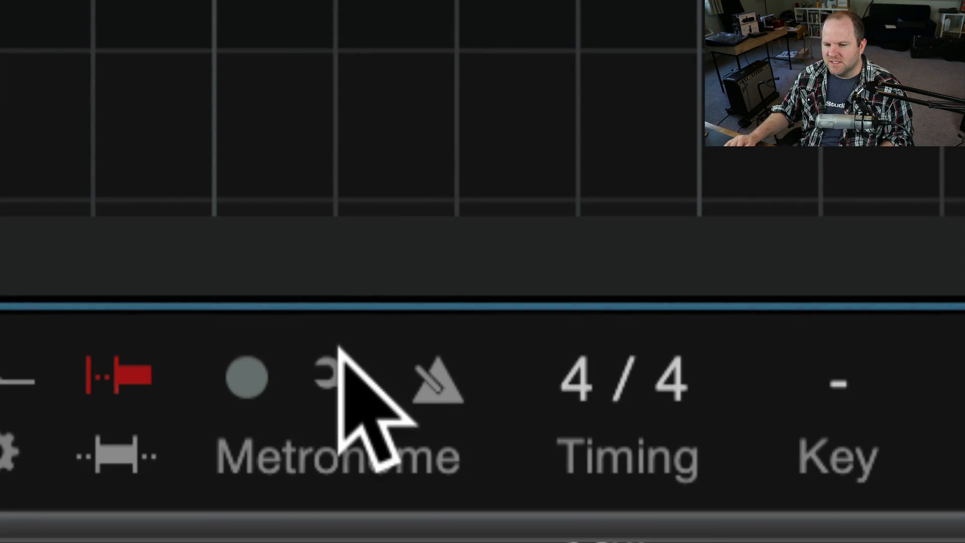
# Open the metronome setup, move its window aside, and turn Preroll off and back on with its bar count selected
pyautogui.click(329, 376)
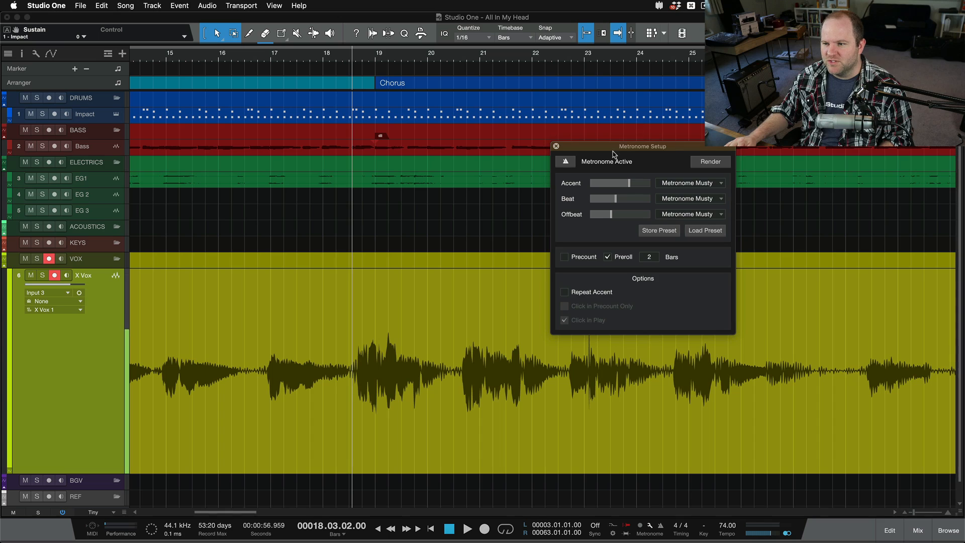
pyautogui.moveTo(614, 149); pyautogui.dragTo(208, 125)
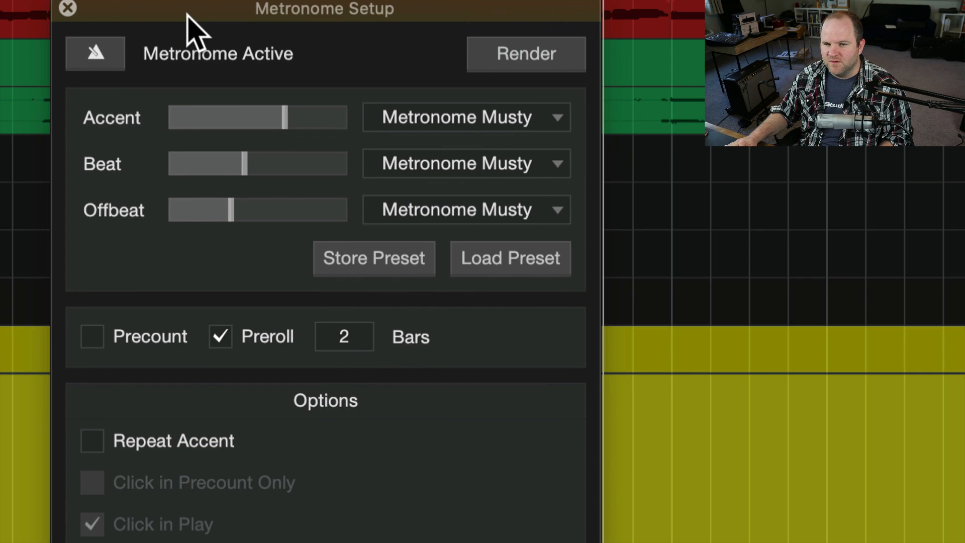
pyautogui.click(213, 337)
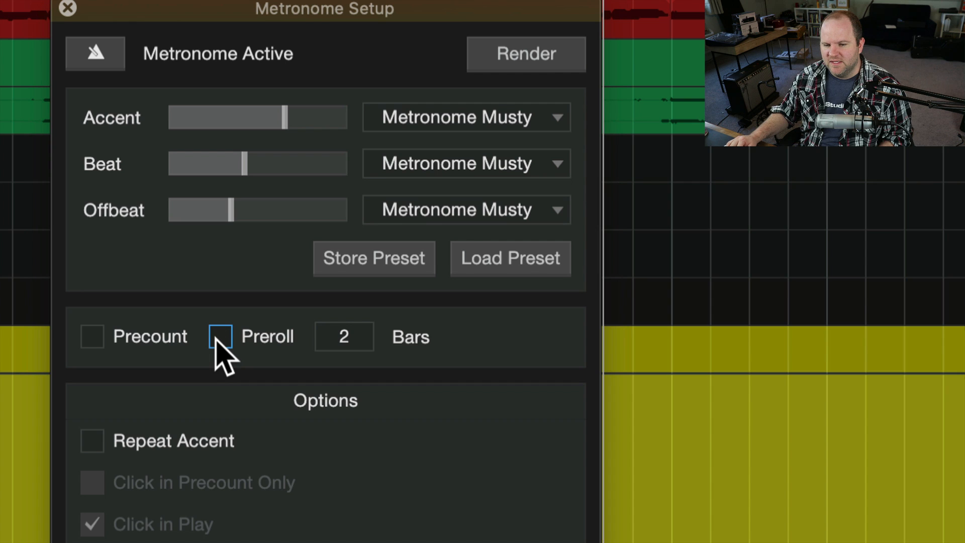
pyautogui.click(216, 336)
pyautogui.click(349, 333)
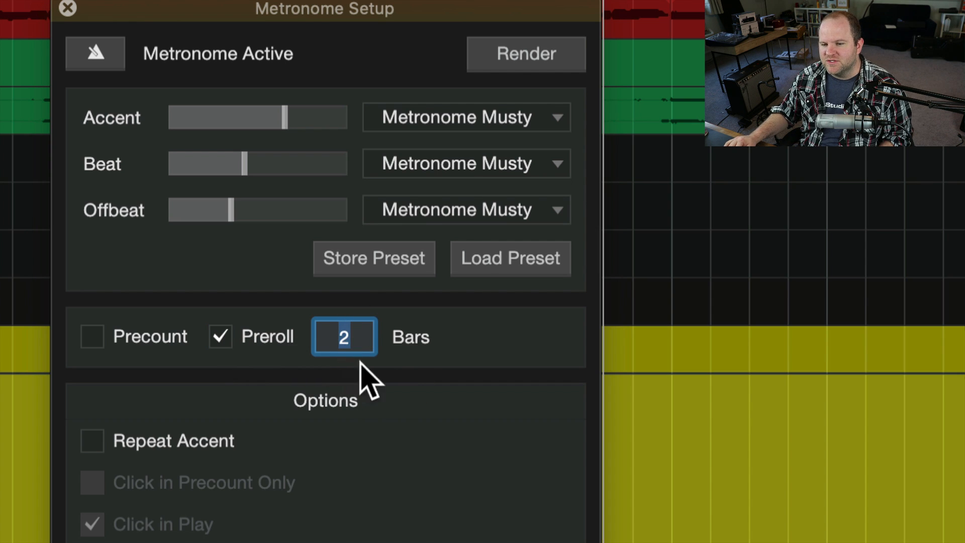
# Alternate between Precount and Preroll in the metronome setup, leave Preroll enabled for 2 bars, and close the window
pyautogui.click(125, 340)
pyautogui.click(256, 338)
pyautogui.click(138, 338)
pyautogui.click(220, 336)
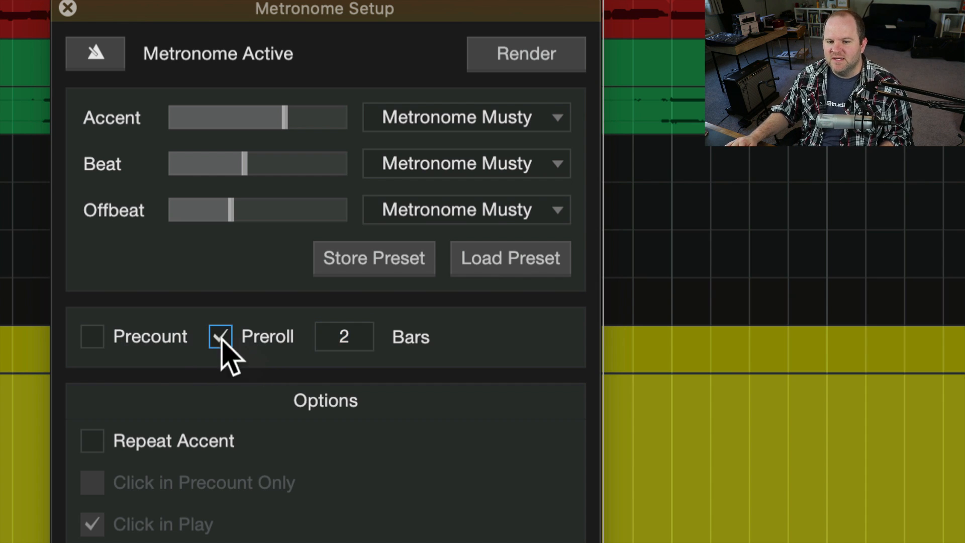
pyautogui.click(172, 340)
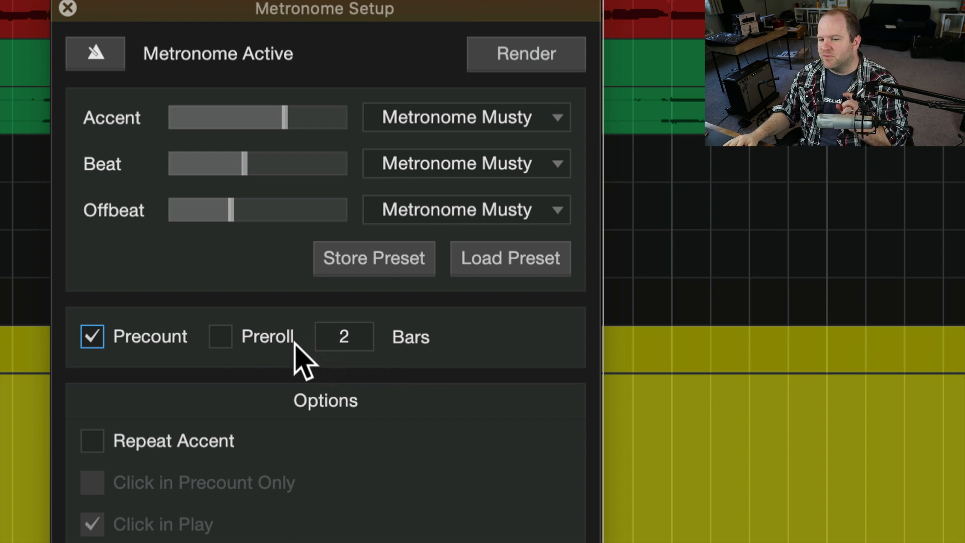
pyautogui.click(224, 338)
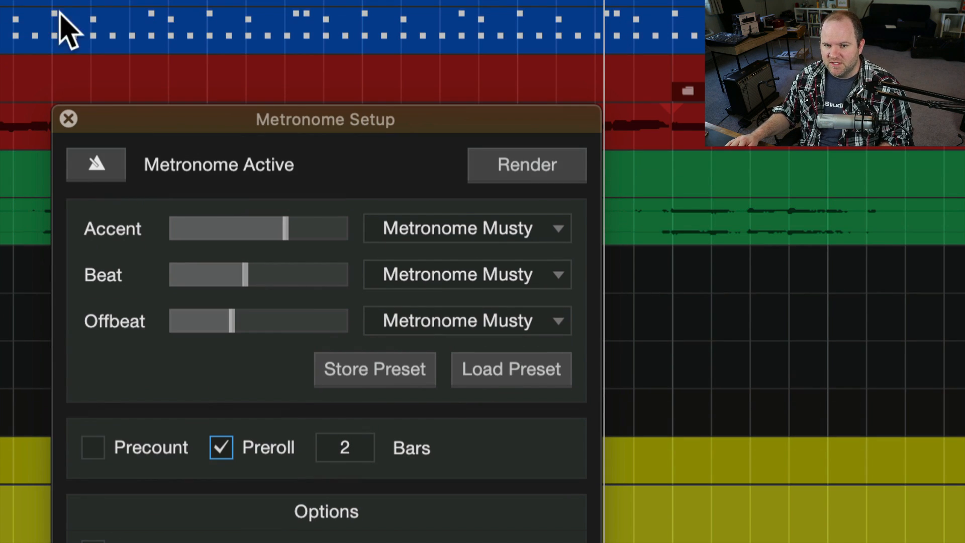
pyautogui.click(70, 119)
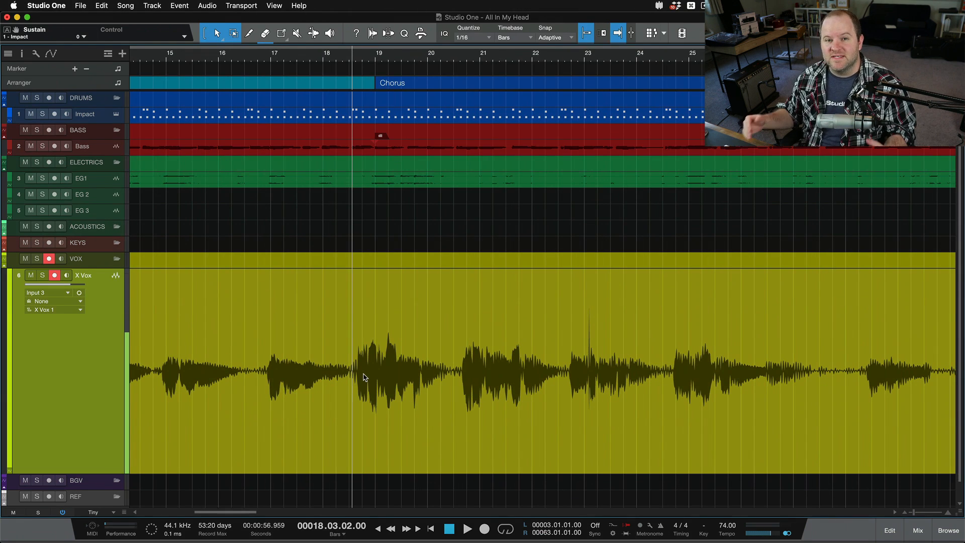
# Record a replacement take with preroll on the X Vox track from 18.03.02 to about 20.03, and stop playback
pyautogui.scroll(3, 351, 425)
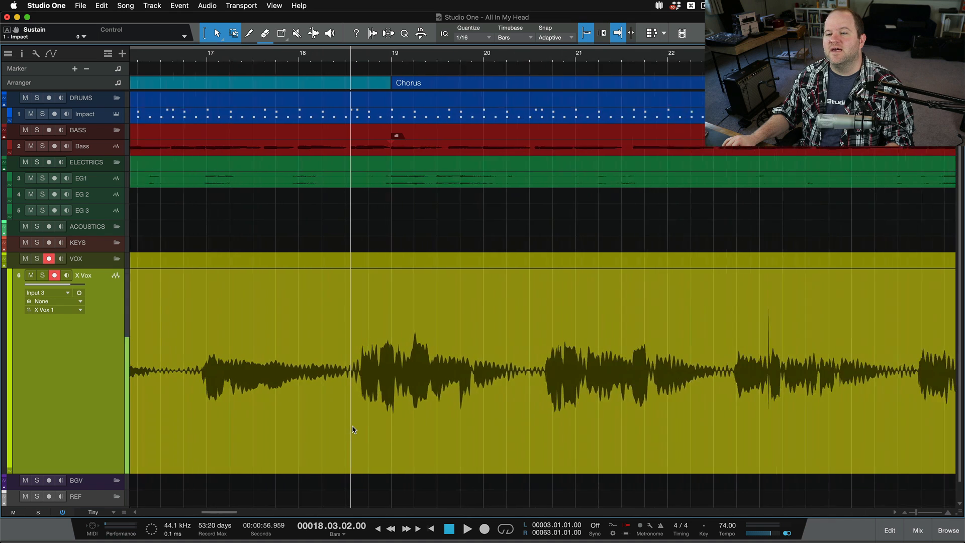
pyautogui.scroll(2, 358, 362)
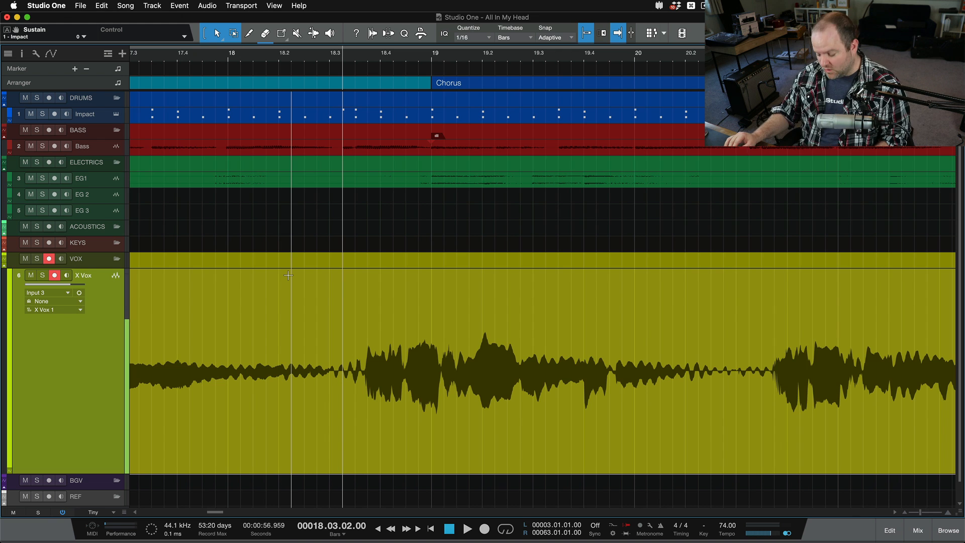
pyautogui.press('w')
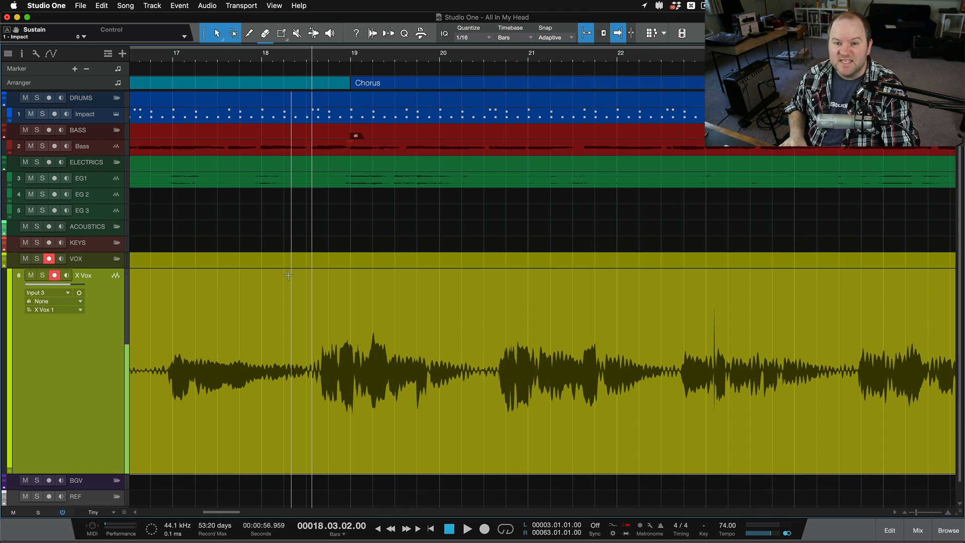
pyautogui.press('space')
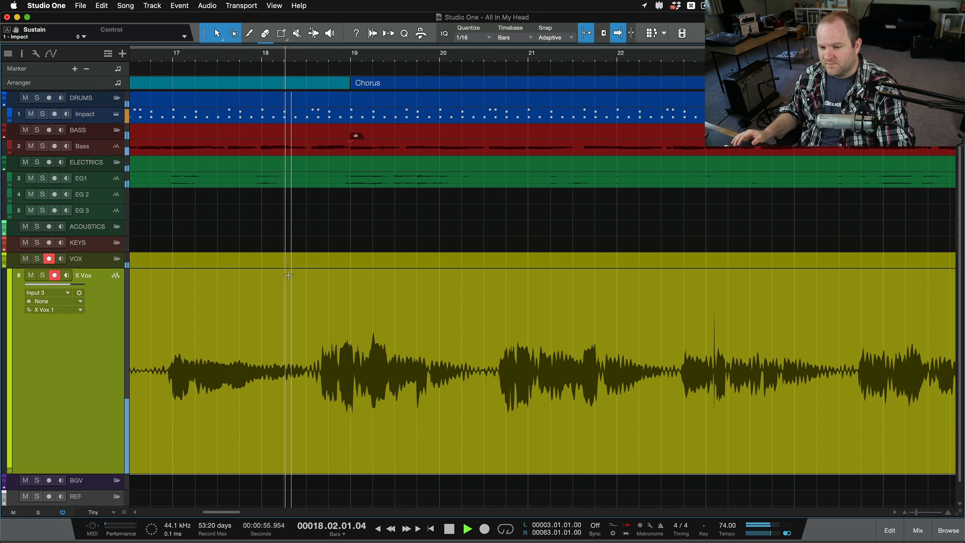
pyautogui.press('KP_Multiply')
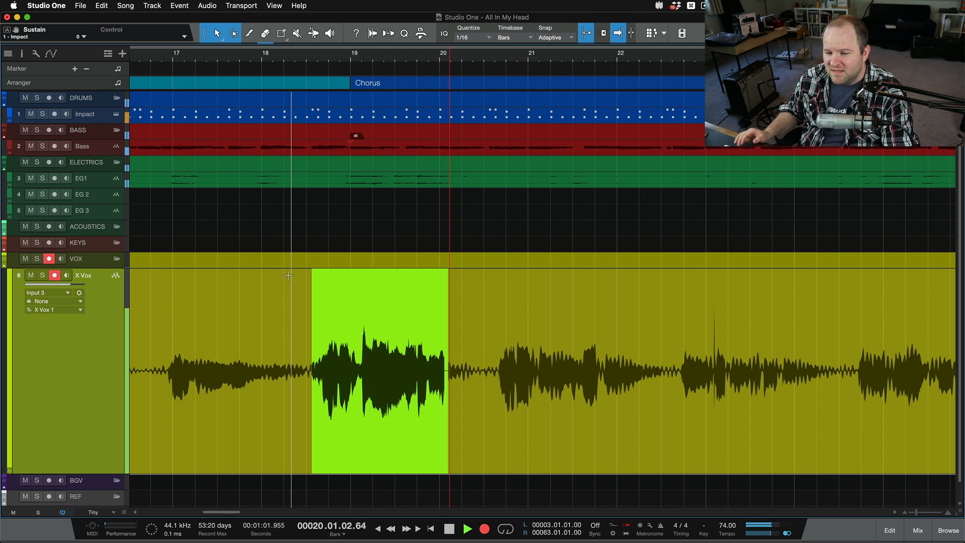
pyautogui.press('KP_Multiply')
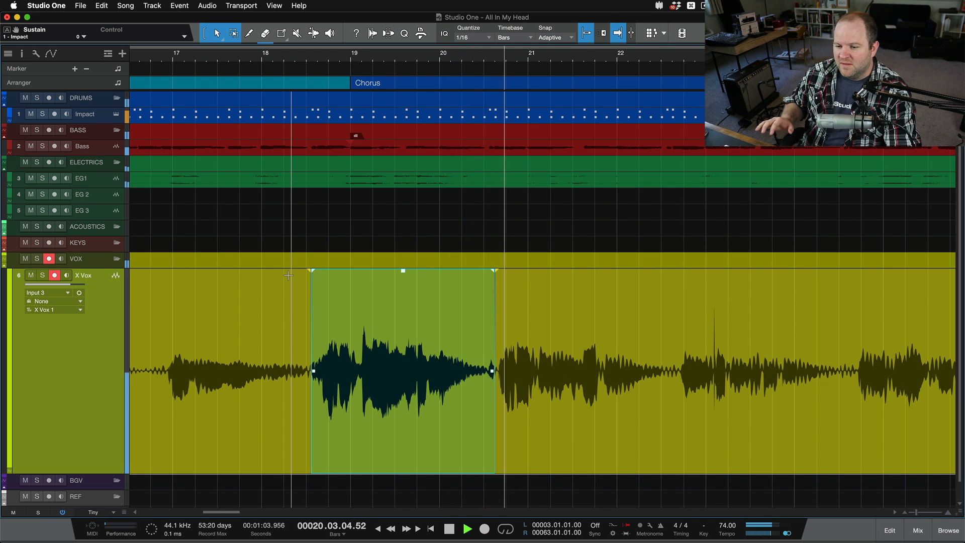
pyautogui.press('space')
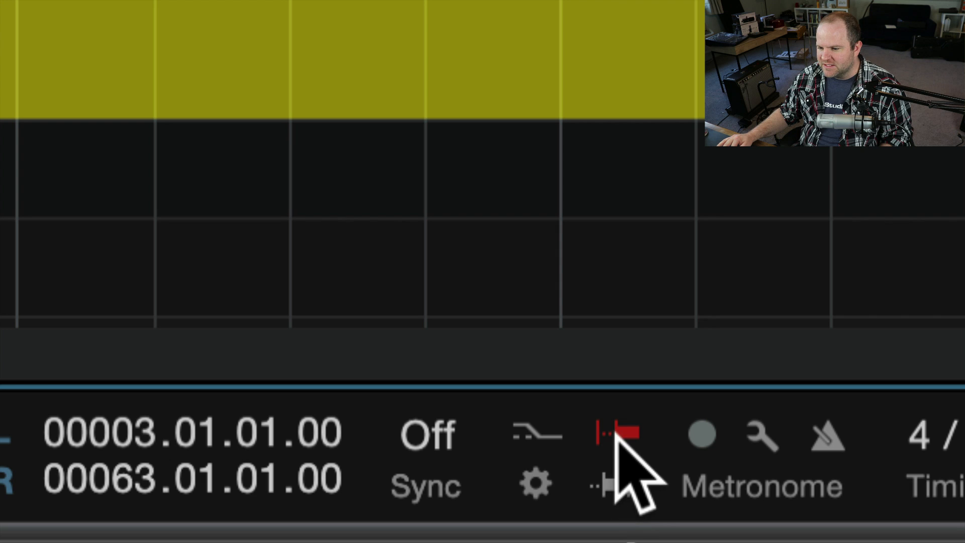
# Turn the transport's Preroll option off and on several times, leaving it enabled
pyautogui.click(622, 433)
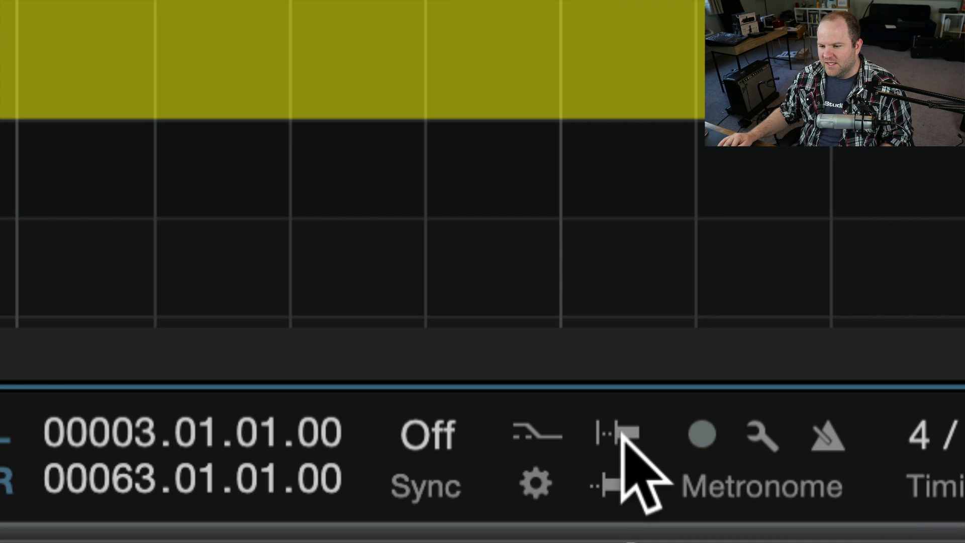
pyautogui.click(622, 433)
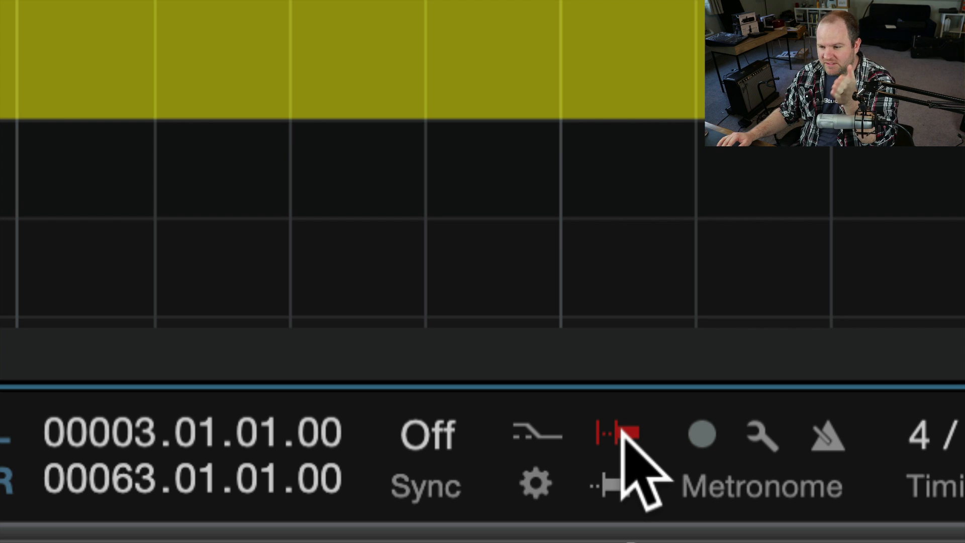
pyautogui.click(622, 433)
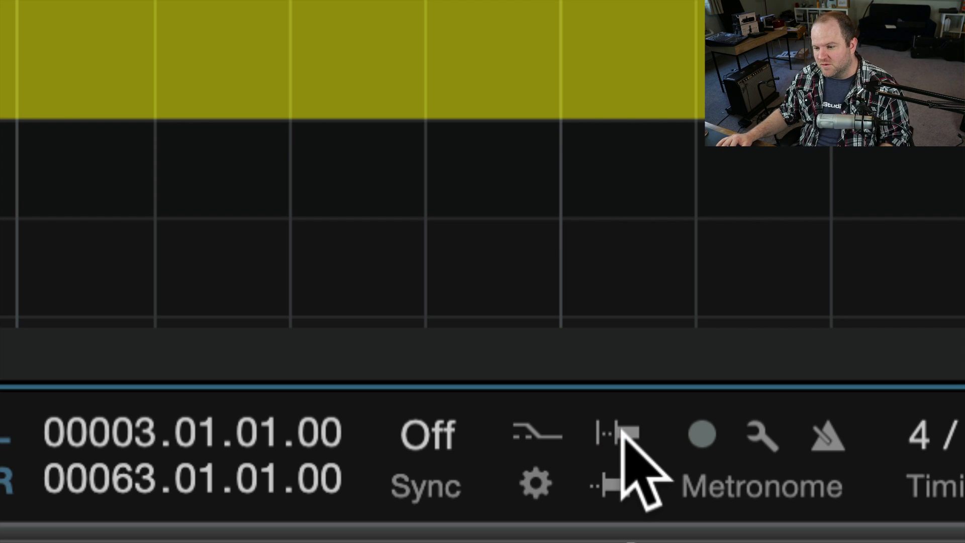
pyautogui.click(621, 433)
pyautogui.click(621, 433)
pyautogui.click(621, 433)
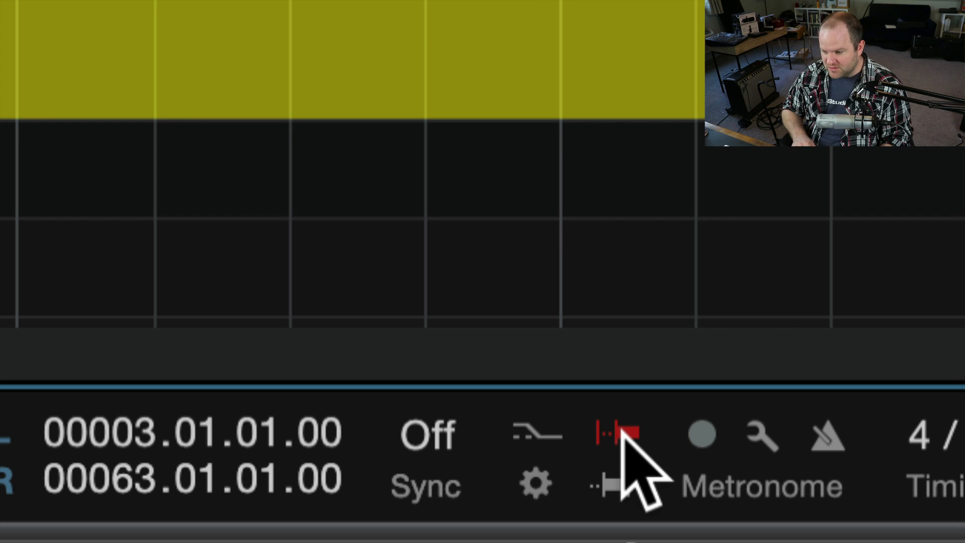
pyautogui.click(621, 433)
pyautogui.click(622, 432)
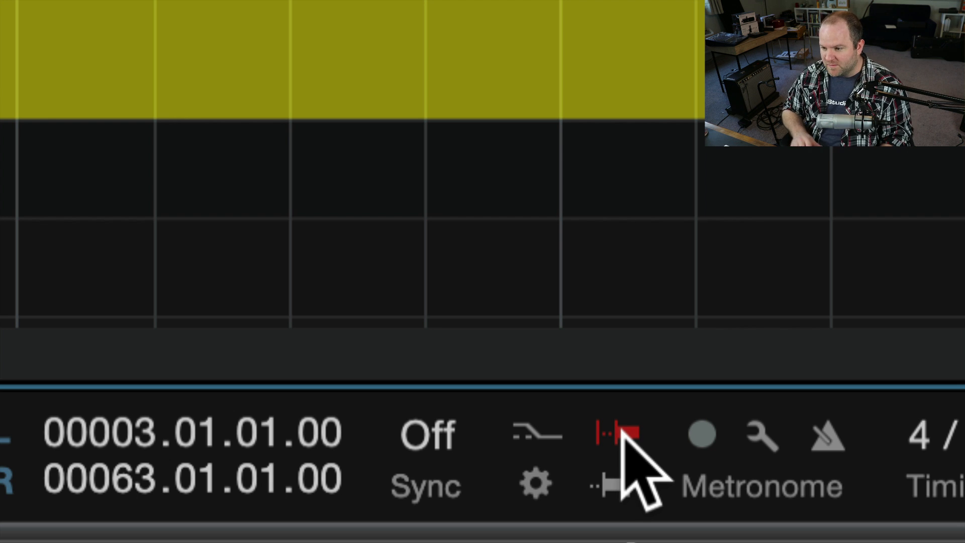
# Switch back and forth between Auto Punch and Preroll in the transport, leaving Auto Punch enabled
pyautogui.click(610, 483)
pyautogui.click(610, 483)
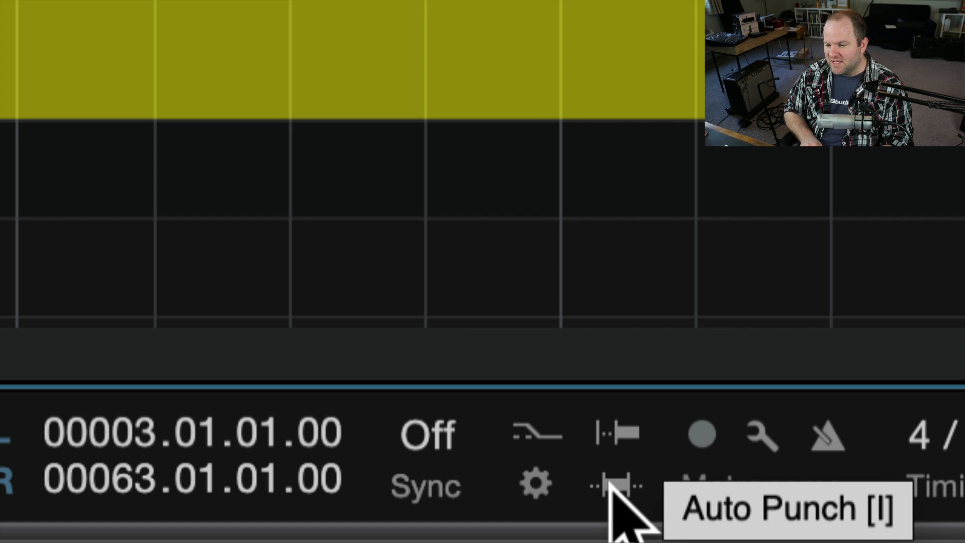
pyautogui.click(609, 483)
pyautogui.press('o')
pyautogui.press('i')
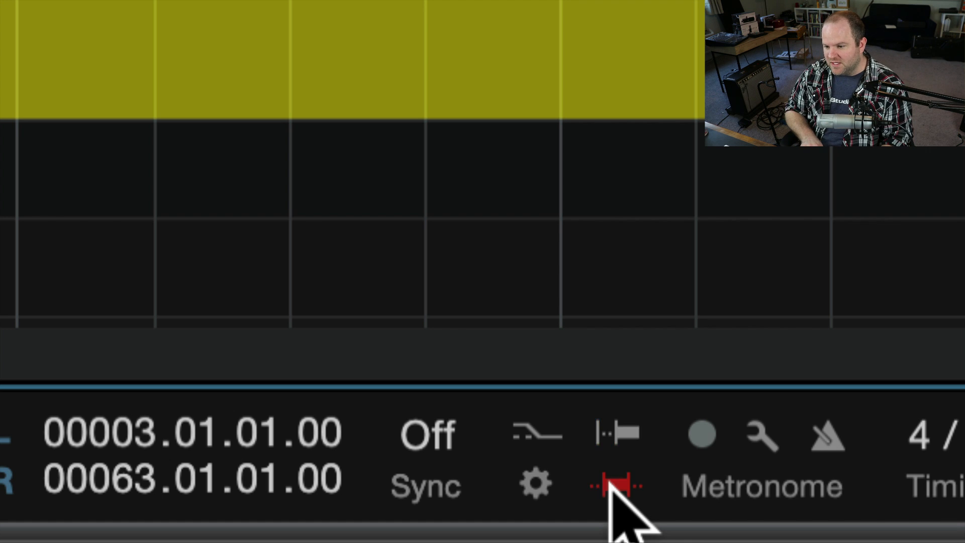
pyautogui.press('o')
pyautogui.press('i')
pyautogui.press('o')
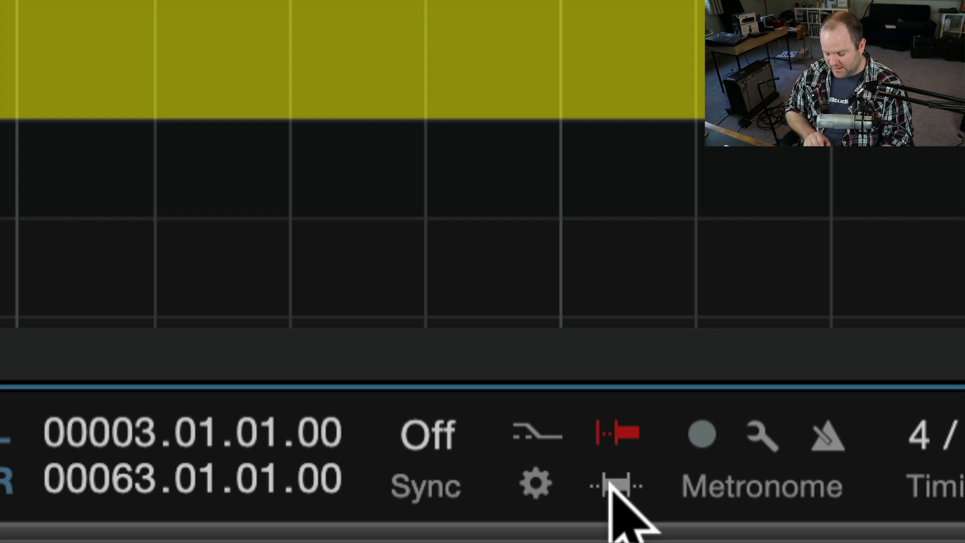
pyautogui.press('i')
pyautogui.press('o')
pyautogui.press('i')
pyautogui.press('o')
pyautogui.press('i')
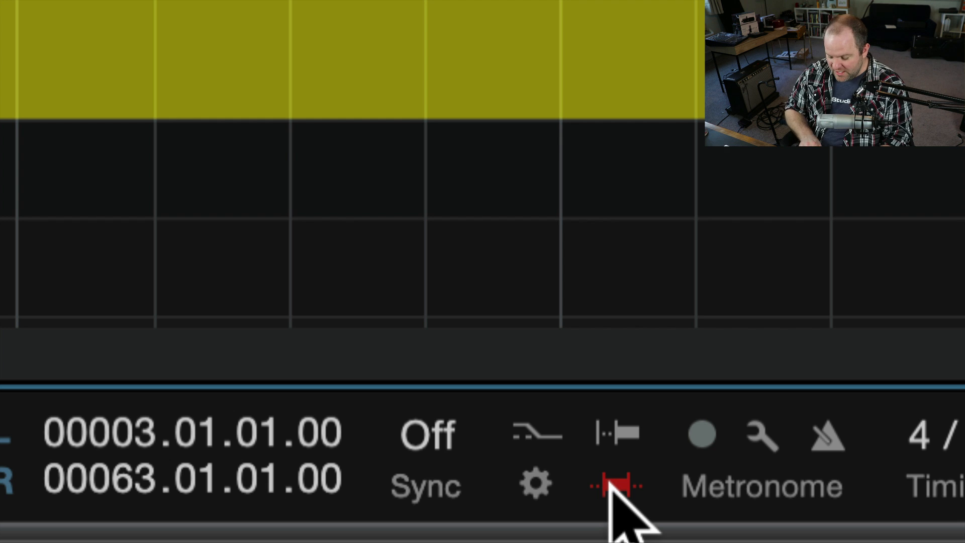
pyautogui.press('o')
pyautogui.press('o')
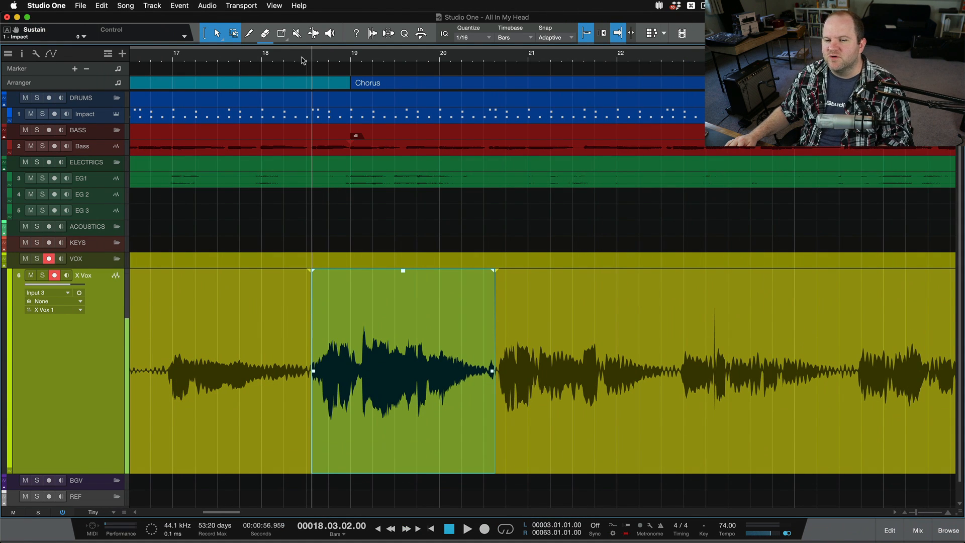
# Set the loop range over the new vocal take, from 18.03.02 to 20.03.04
pyautogui.moveTo(316, 45); pyautogui.dragTo(511, 60)
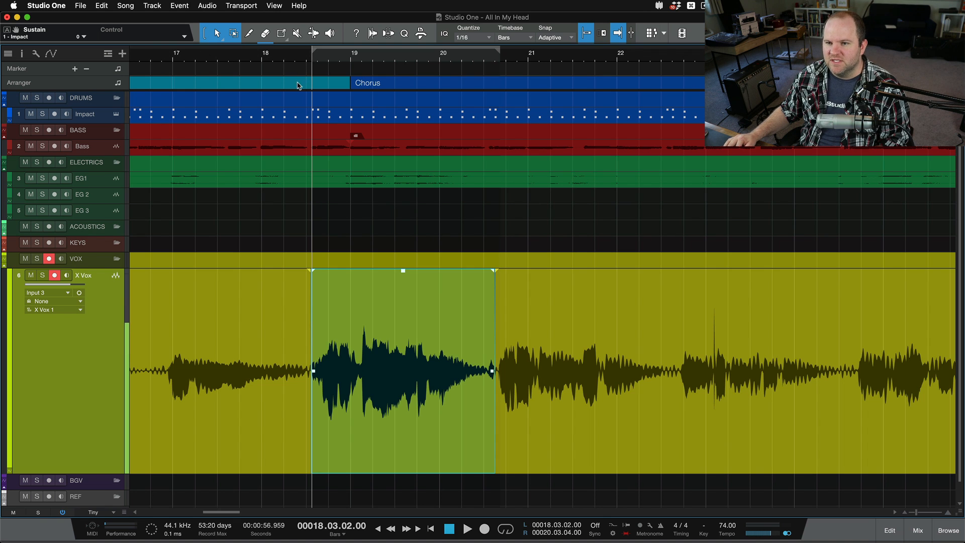
# Enable Loop Follows Selection for the transport and select a short range within bar 17 on the X Vox track
pyautogui.rightClick(451, 528)
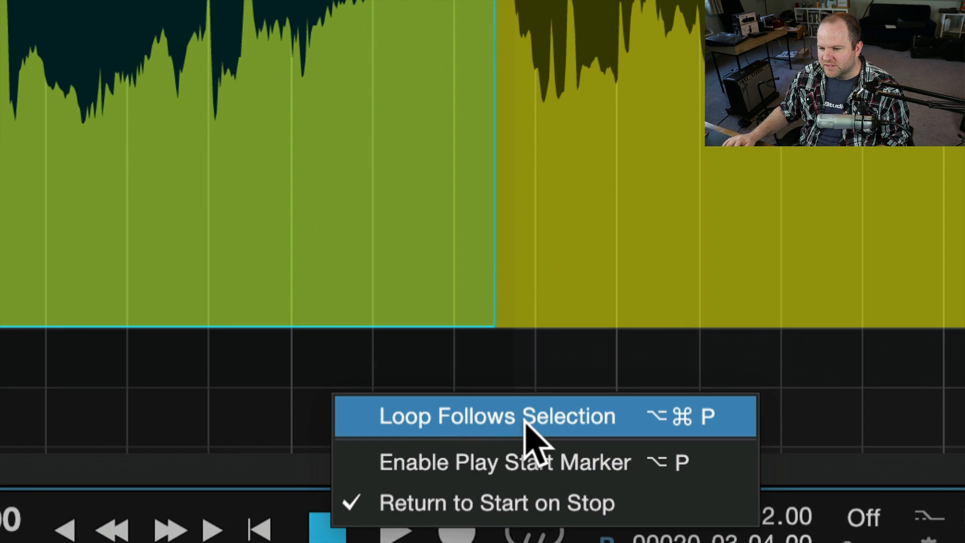
pyautogui.click(567, 416)
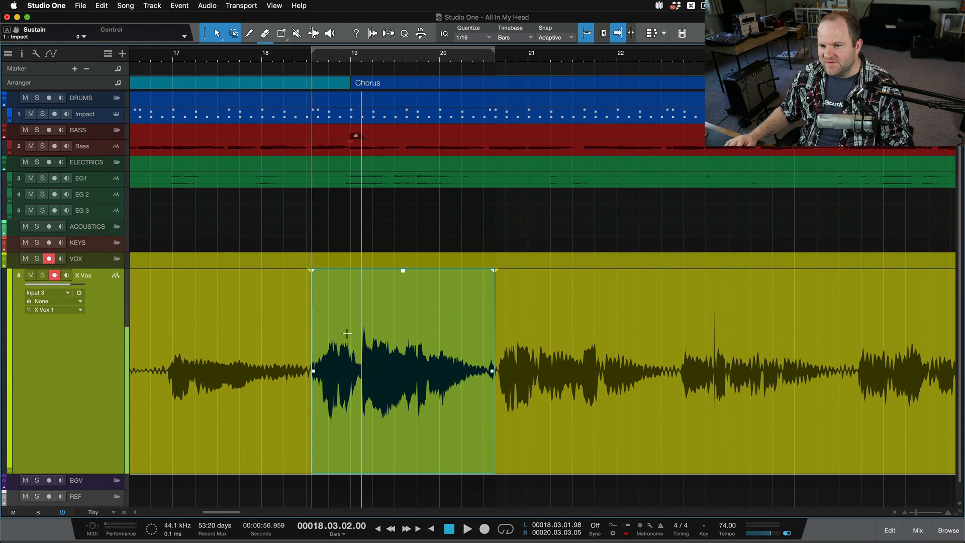
pyautogui.moveTo(212, 339); pyautogui.dragTo(248, 339)
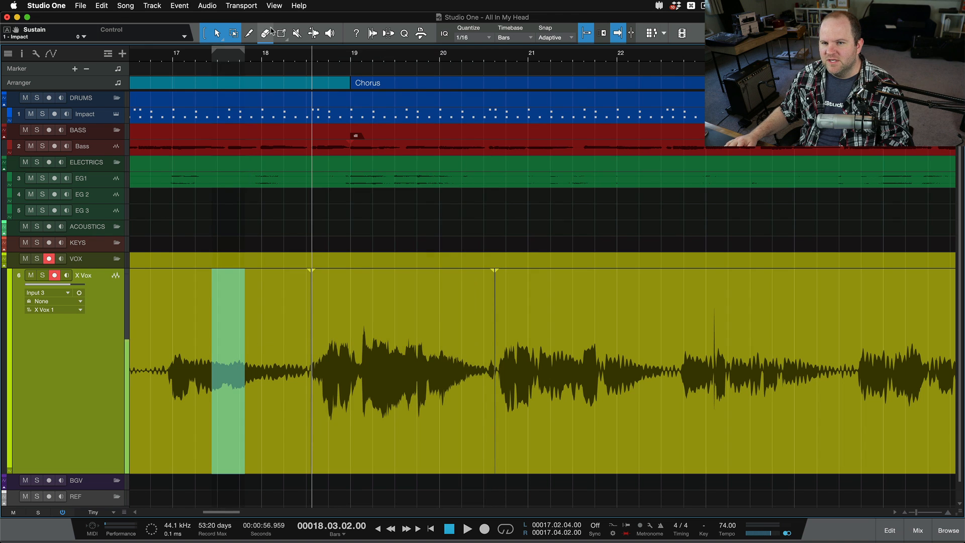
# Select in turn the Bass chorus event, the Impact part, the X Vox punch-in take and the following vocal event so the loop range follows each
pyautogui.click(403, 150)
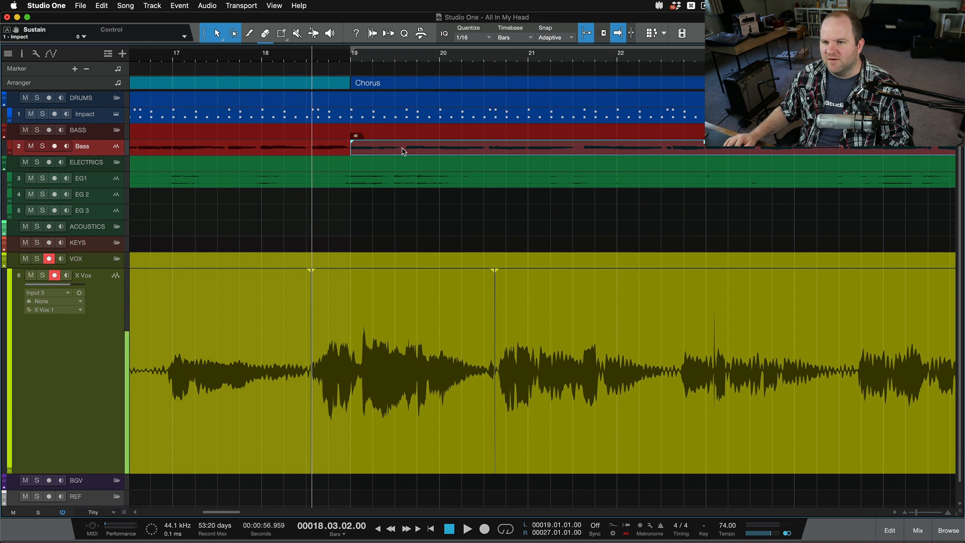
pyautogui.click(401, 116)
pyautogui.click(418, 471)
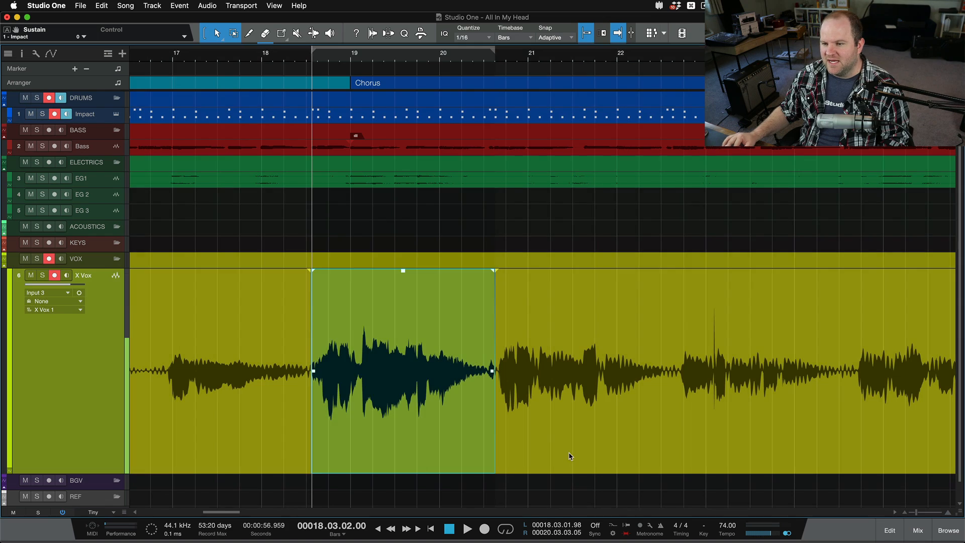
pyautogui.click(572, 457)
# Select a range over the punched-in vocal on X Vox from 18.02.04 to 20.03.04 as the new loop range
pyautogui.press('z')
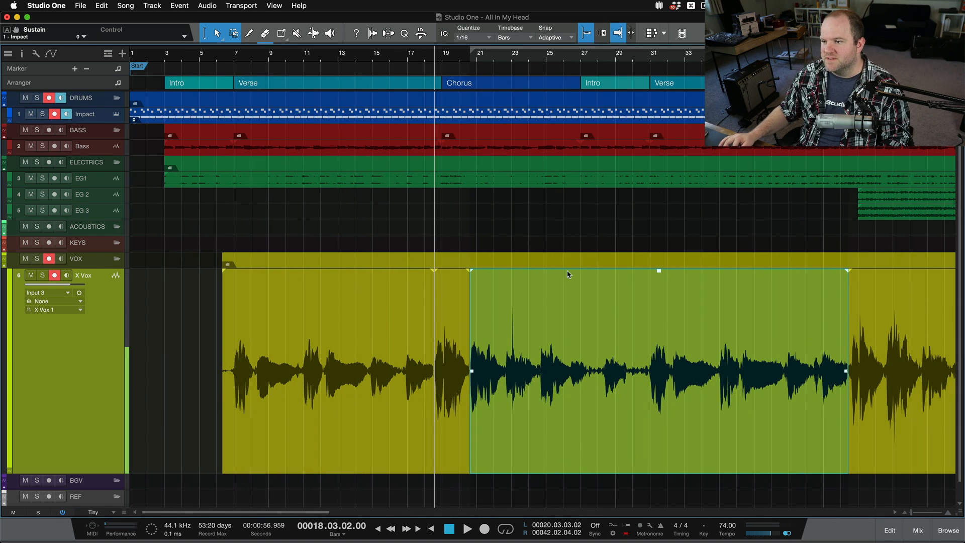
pyautogui.scroll(10, 382, 416)
pyautogui.hscroll(5, 583, 416)
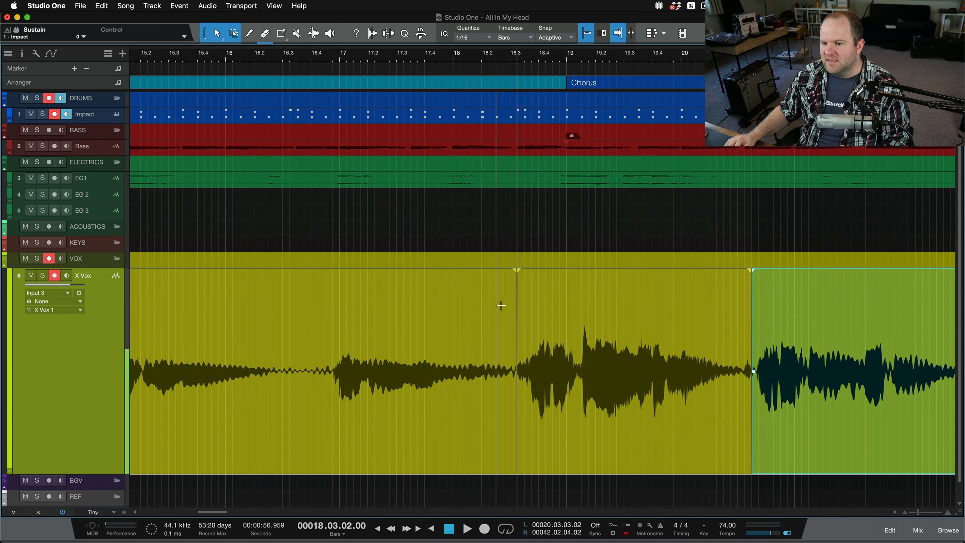
pyautogui.moveTo(503, 305); pyautogui.dragTo(758, 331)
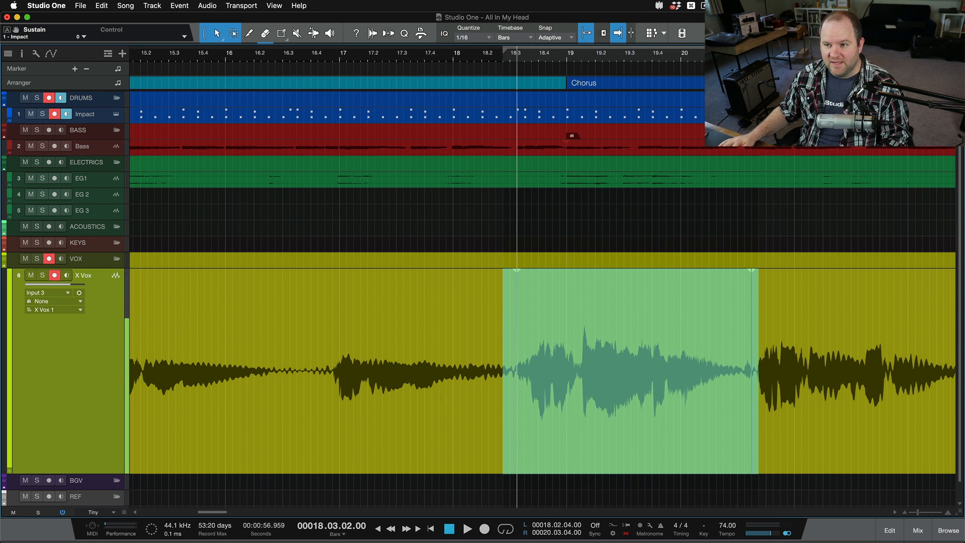
# Disarm the Impact track and auto-punch a new X Vox take over the loop range, starting the transport from 16.01.04
pyautogui.click(247, 60)
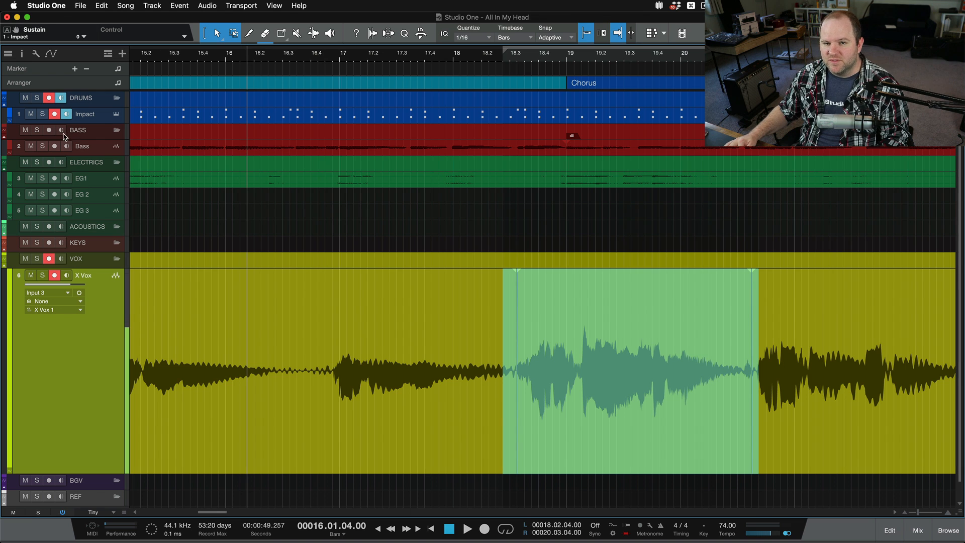
pyautogui.click(54, 115)
pyautogui.press('space')
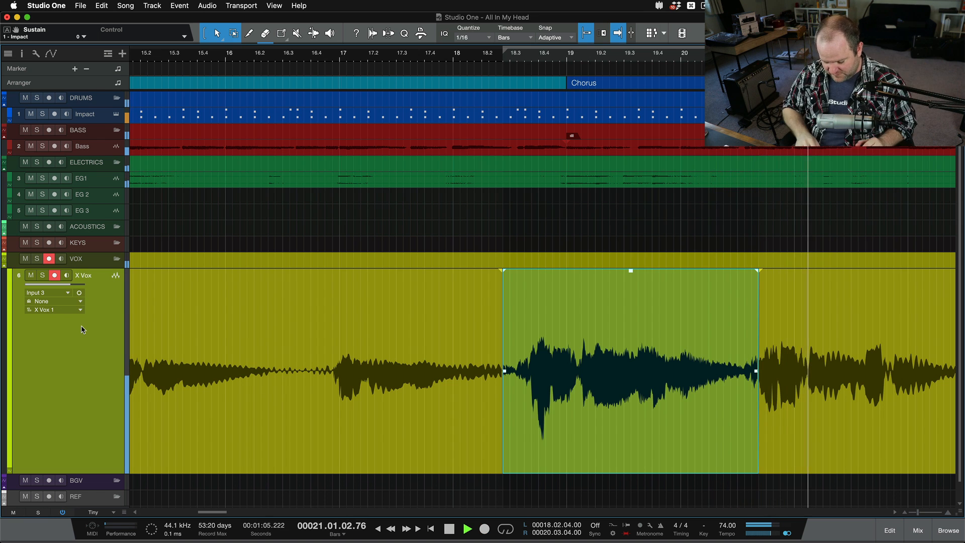
pyautogui.press('space')
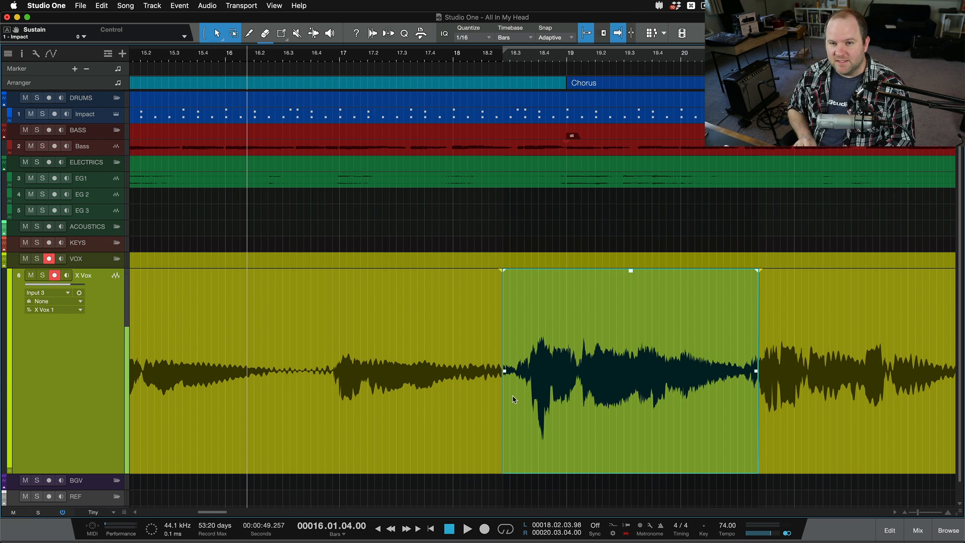
# Examine the Pre-record audio input option and its duration in the audio preferences
pyautogui.press('super+comma')
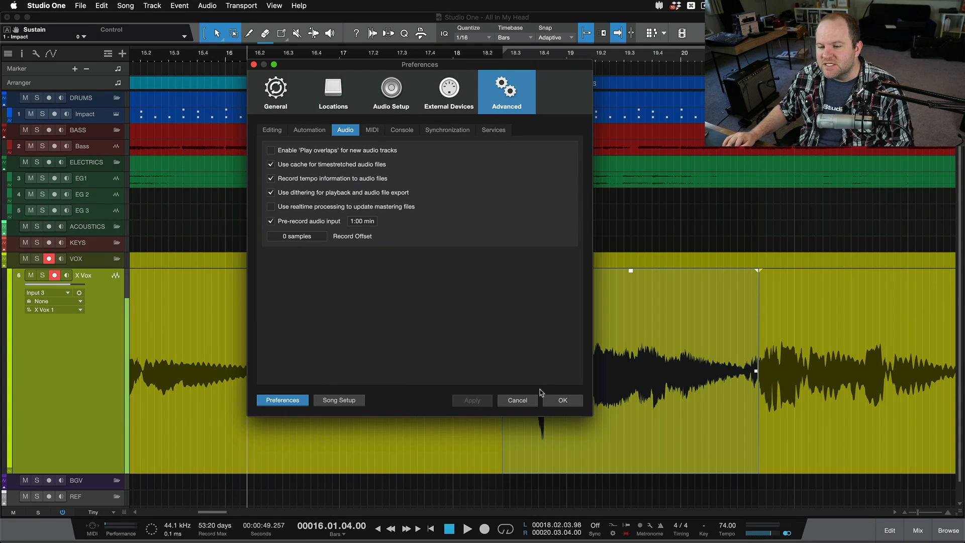
pyautogui.click(524, 398)
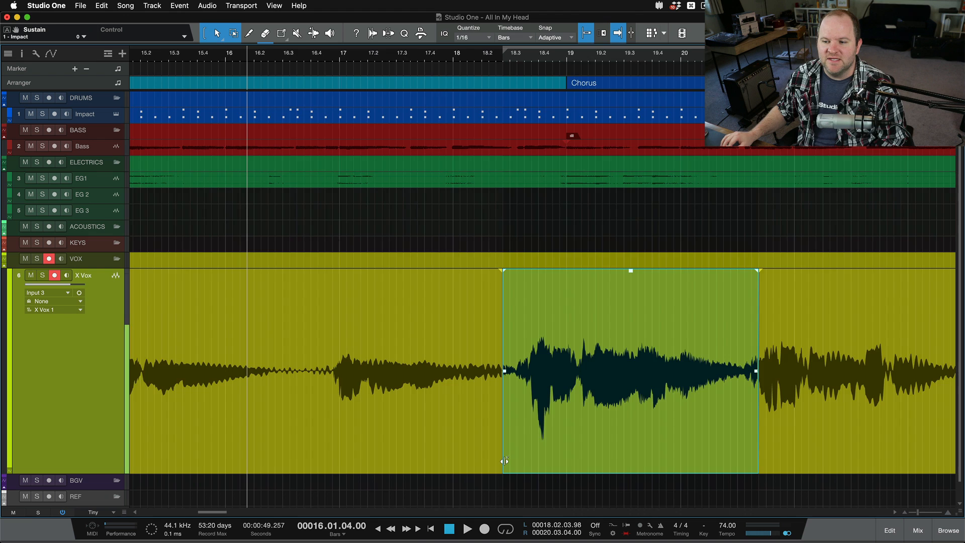
# Extend the start of the new X Vox take back to about 17.02.03 to bring in the pre-recorded audio
pyautogui.scroll(5, 504, 460)
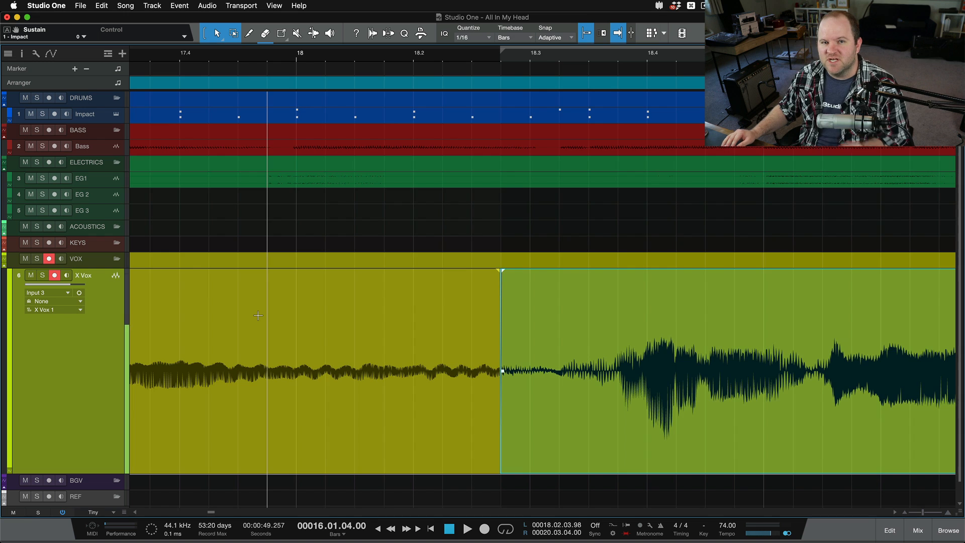
pyautogui.scroll(-3, 258, 315)
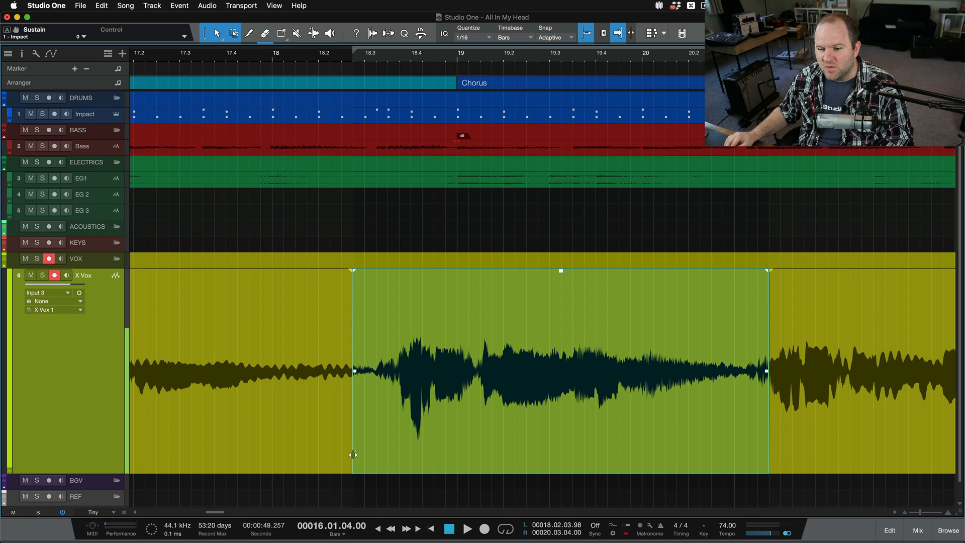
pyautogui.moveTo(354, 453); pyautogui.dragTo(157, 442)
# Solo the X Vox track and play the extended take briefly from 17.02.04
pyautogui.press('s')
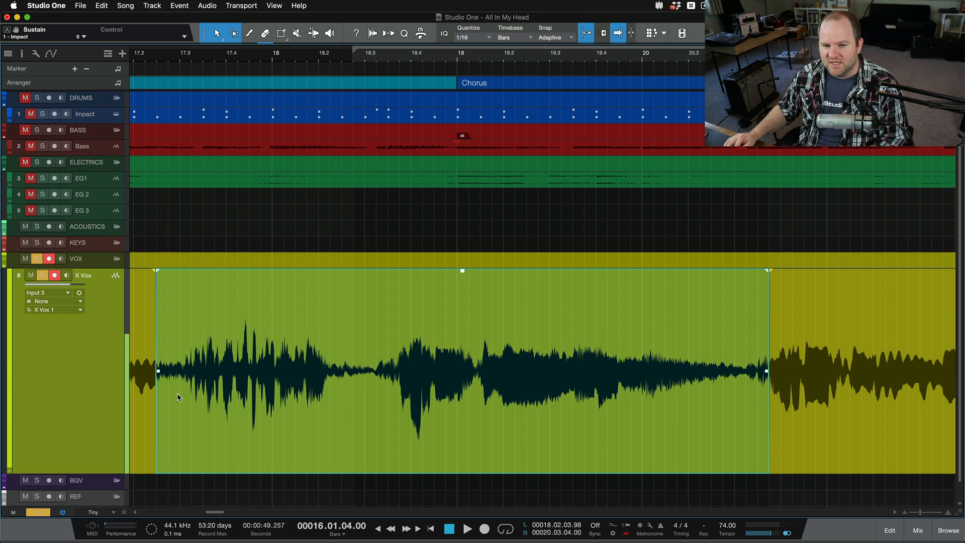
pyautogui.click(169, 53)
pyautogui.press('space')
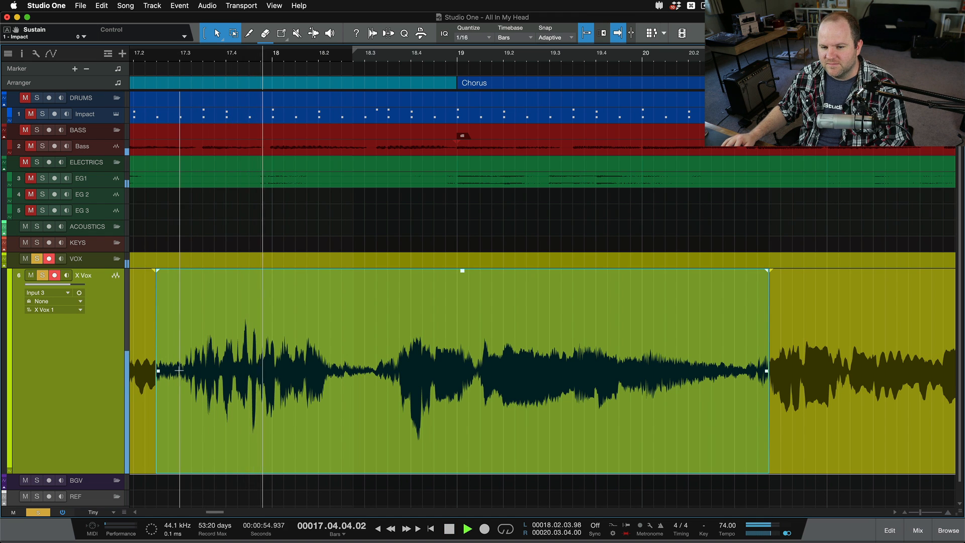
pyautogui.press('space')
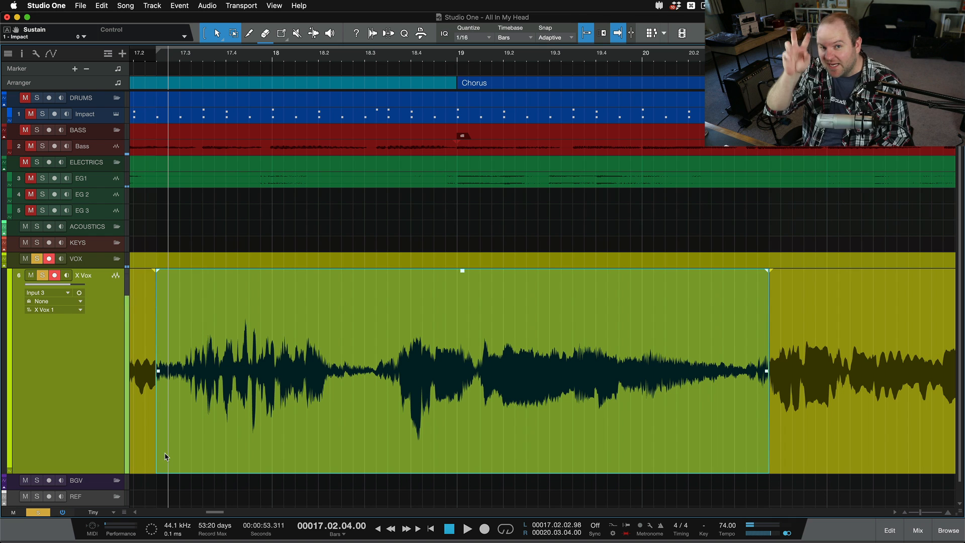
# Undo the extension of the X Vox take's start
pyautogui.press('super+z')
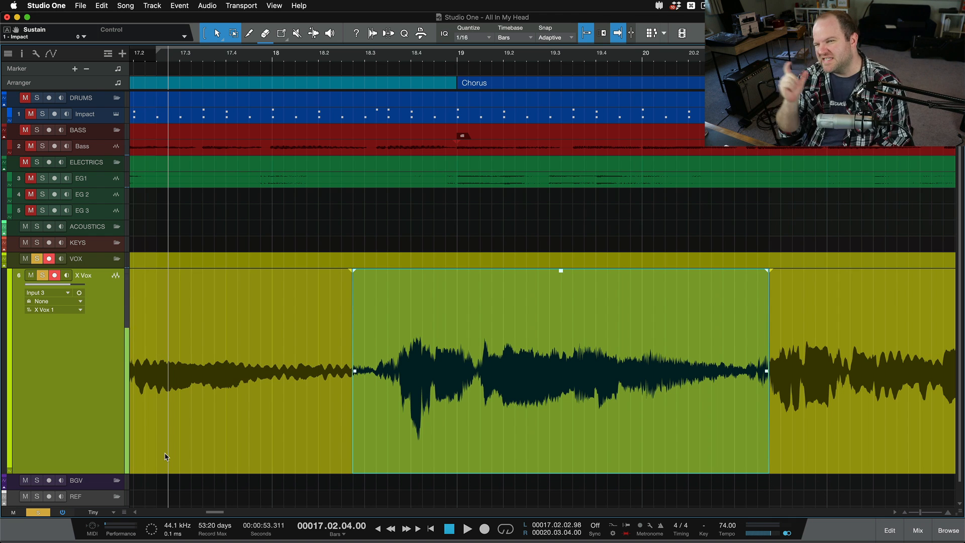